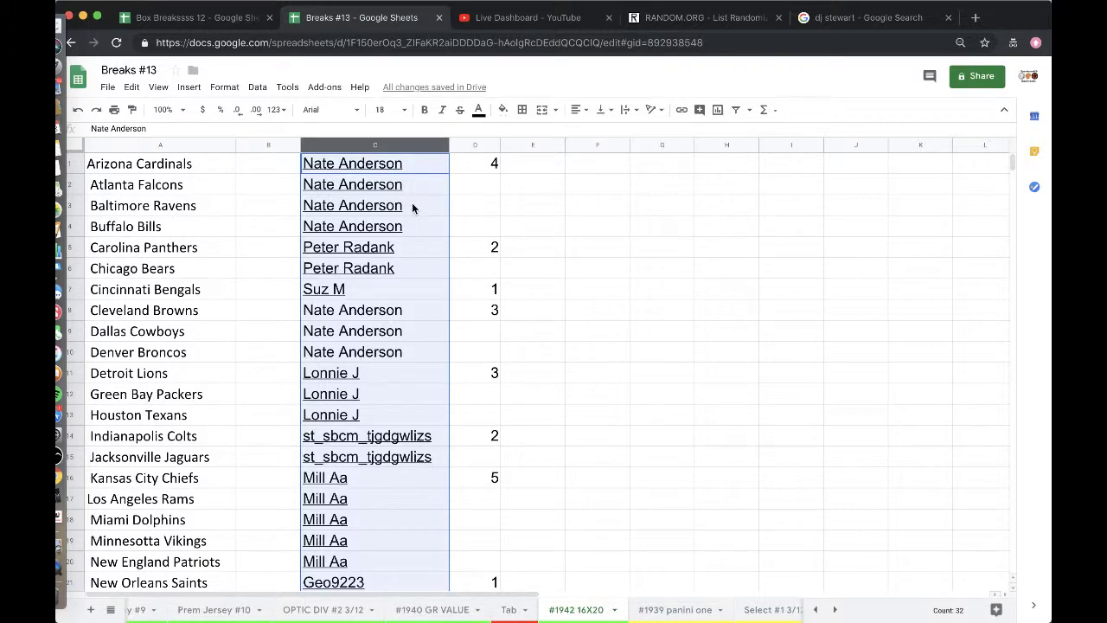
- Review the participant entries assigned beside the NFL teams, from Arizona Cardinals down to Washington Redskins
click(372, 352)
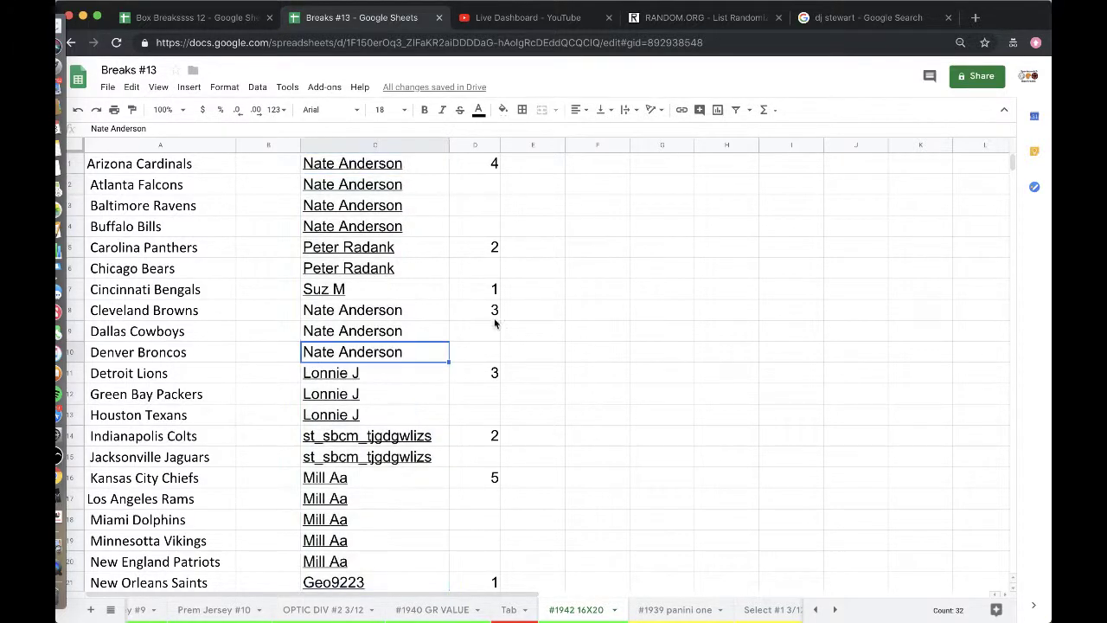
scroll(398, 329, down, 2)
click(533, 327)
scroll(399, 283, down, 2)
scroll(387, 303, down, 3)
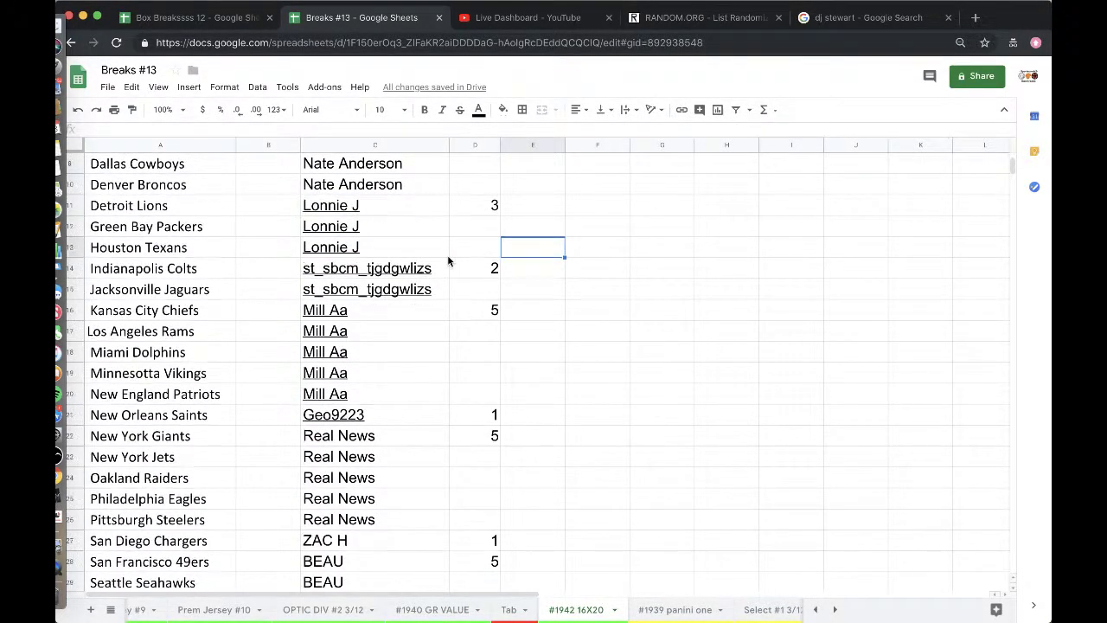
scroll(389, 316, down, 1)
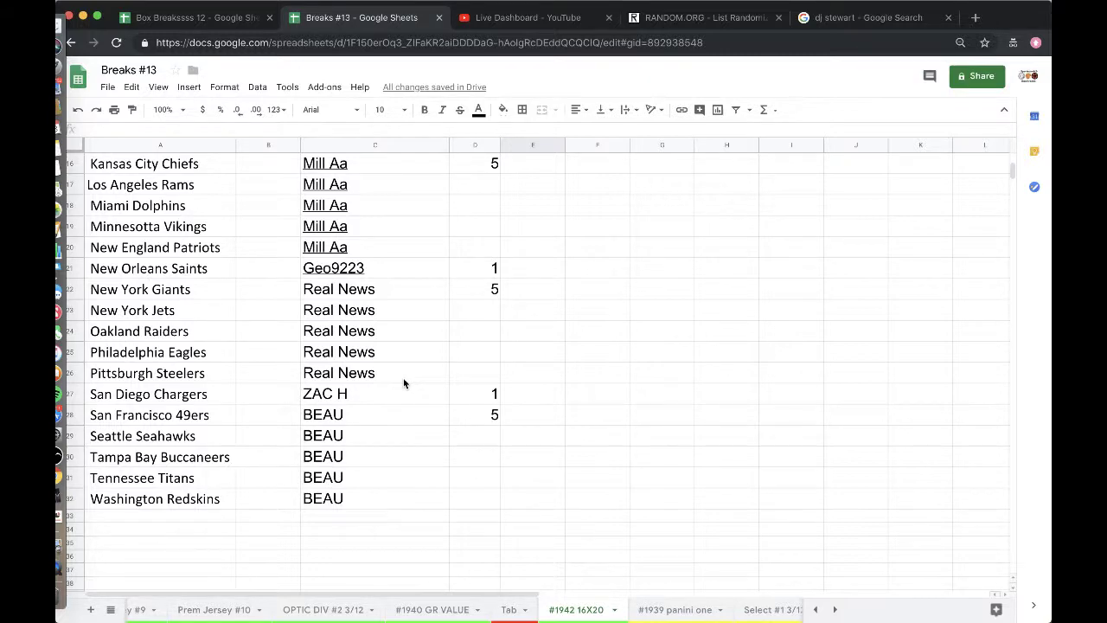
click(57, 457)
click(960, 309)
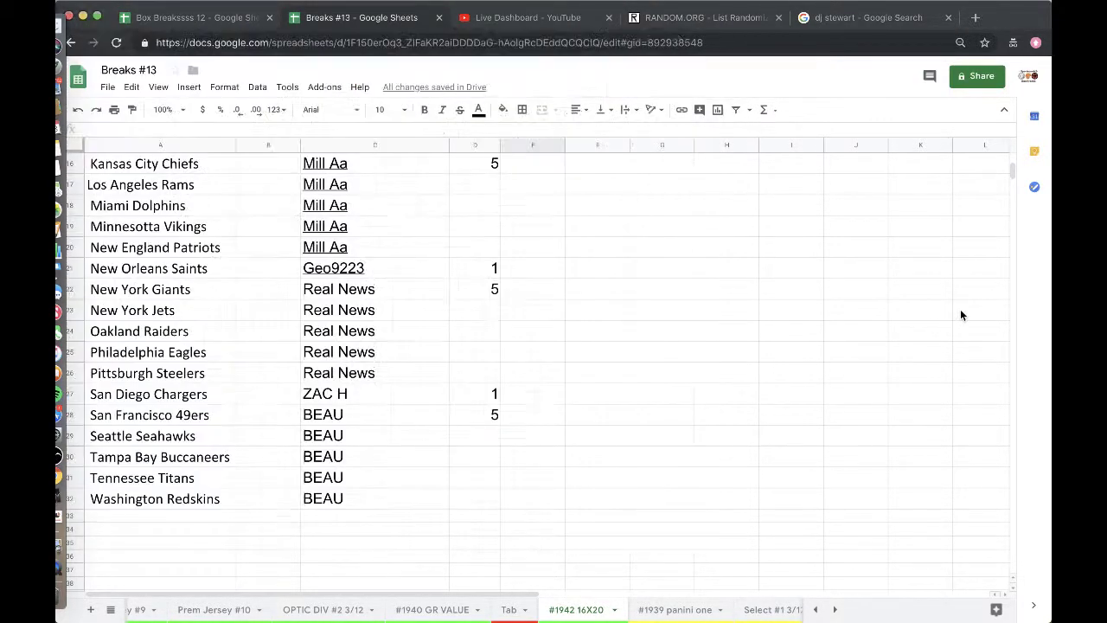
- Copy the participant names in column C, switch to RANDOM.ORG's List Randomizer and randomize them there
click(384, 146)
key(ctrl+c)
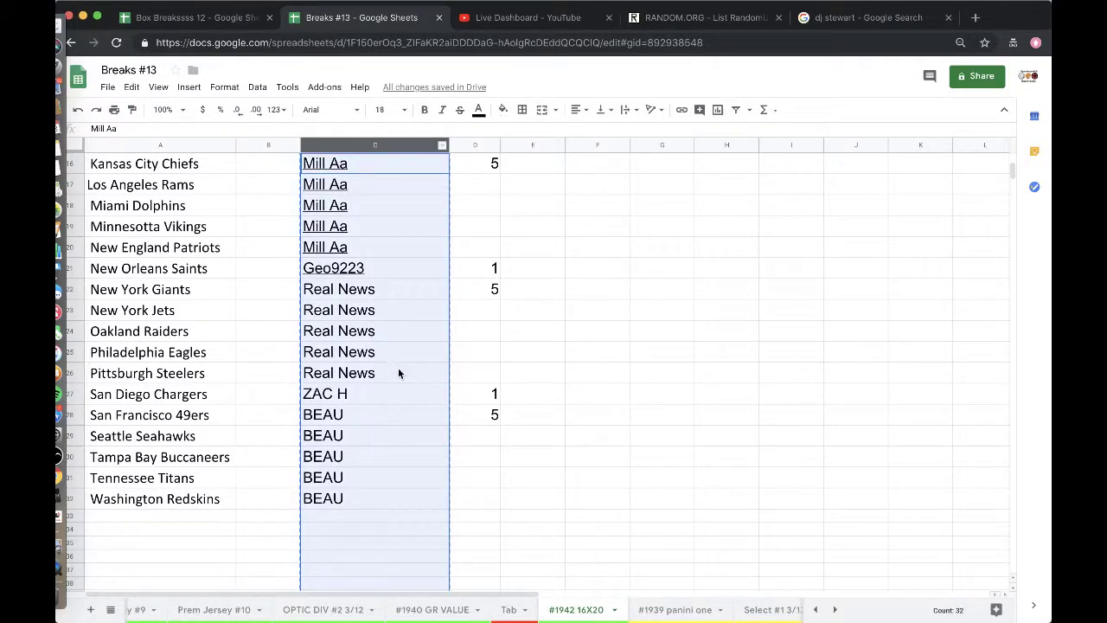
click(673, 18)
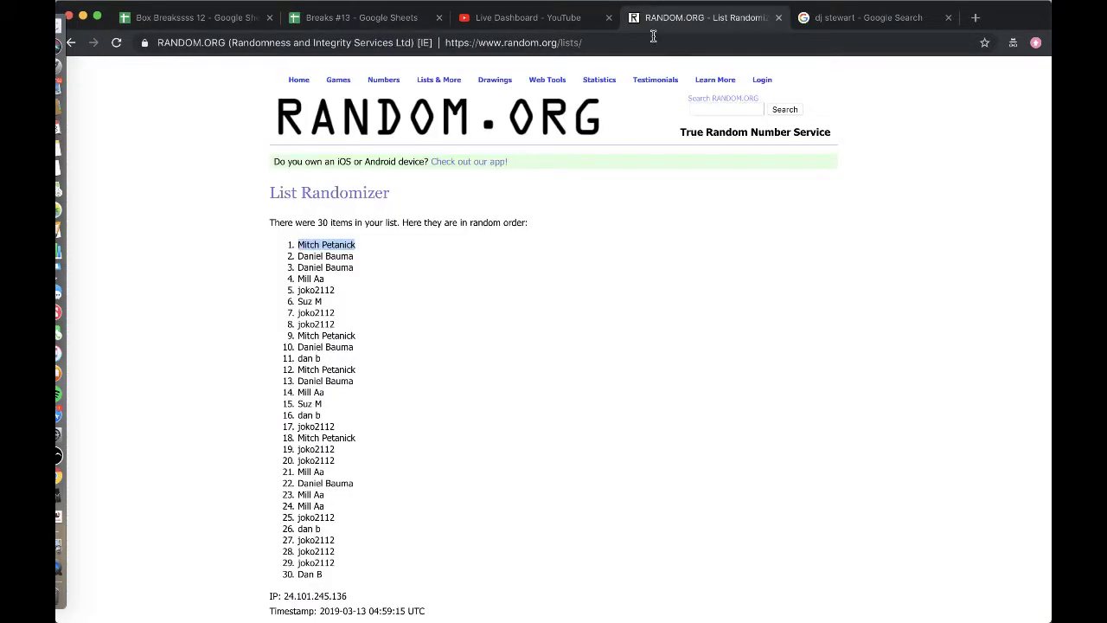
click(545, 42)
key(Return)
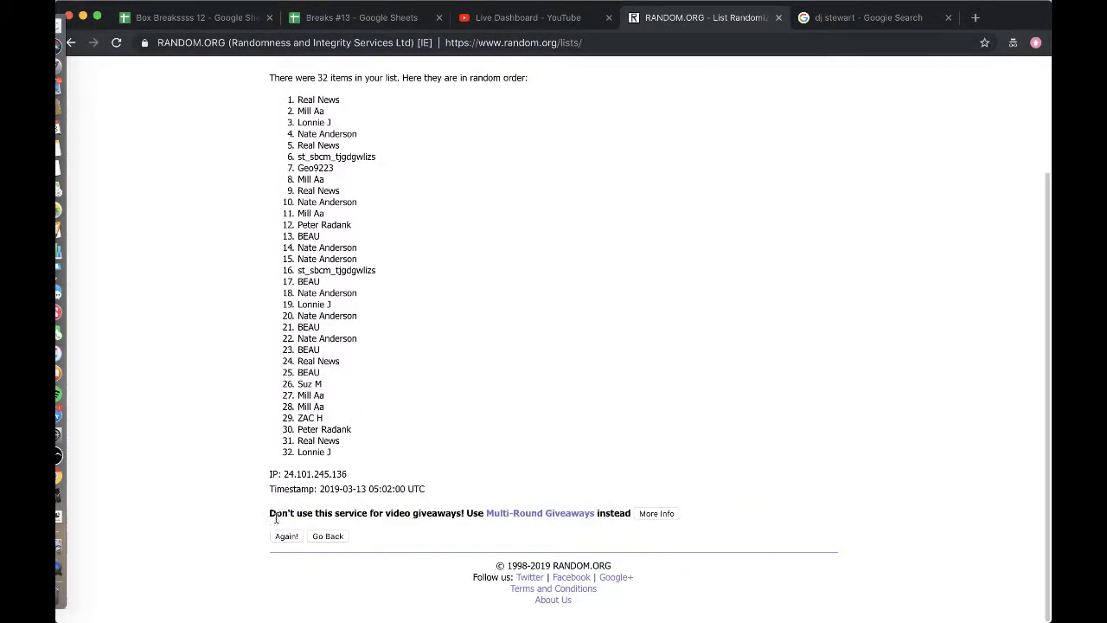
- Randomize the participant list four more times, for five randomizations in total
click(287, 530)
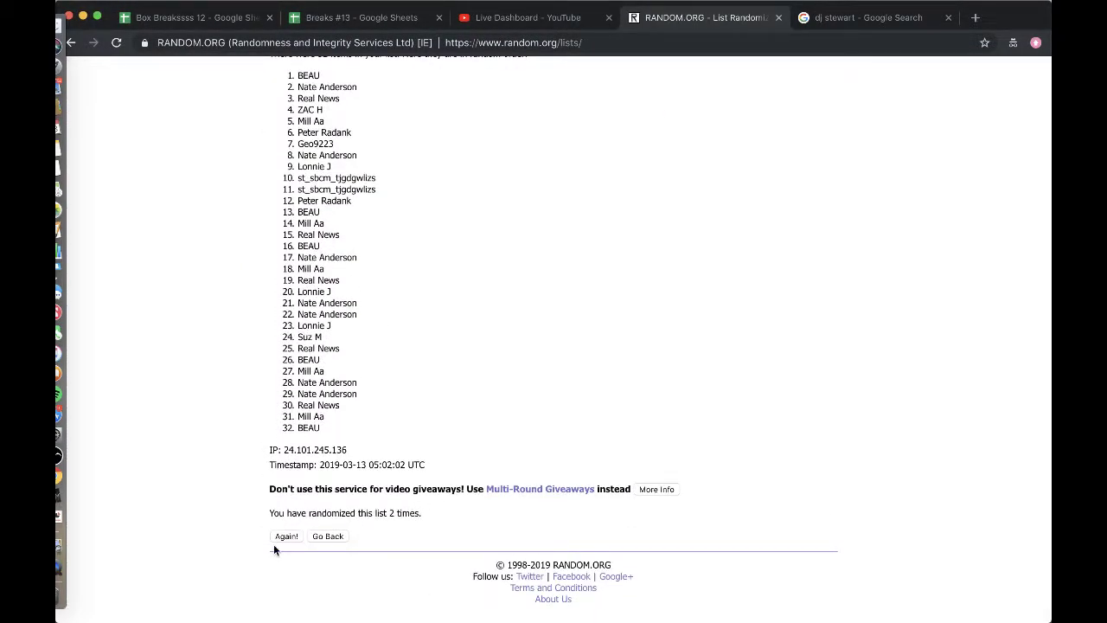
click(287, 560)
click(281, 538)
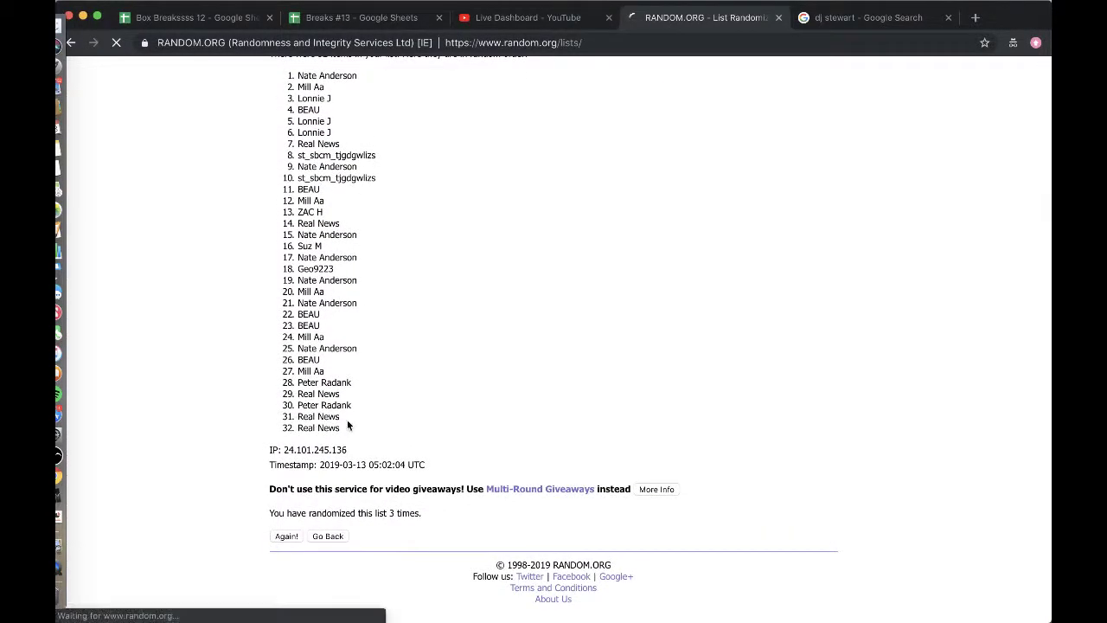
click(286, 536)
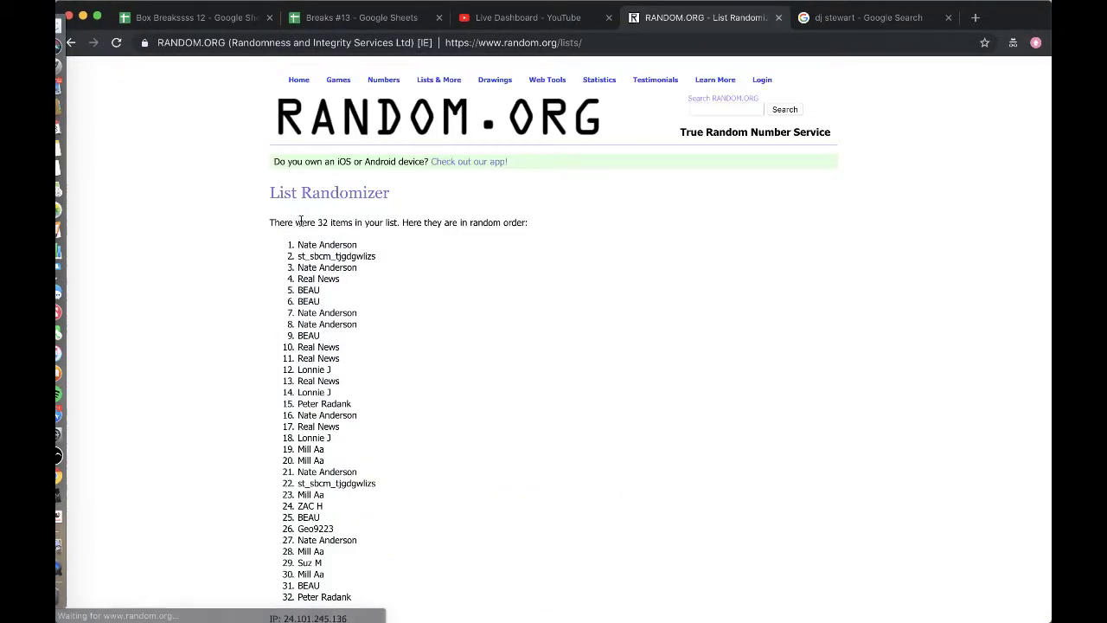
- Copy all 32 randomized names and paste them into column B of the #1942 16X20 sheet in Google Sheets
drag(296, 244, 357, 322)
scroll(357, 274, down, 1)
scroll(357, 274, down, 1)
drag(356, 274, 363, 427)
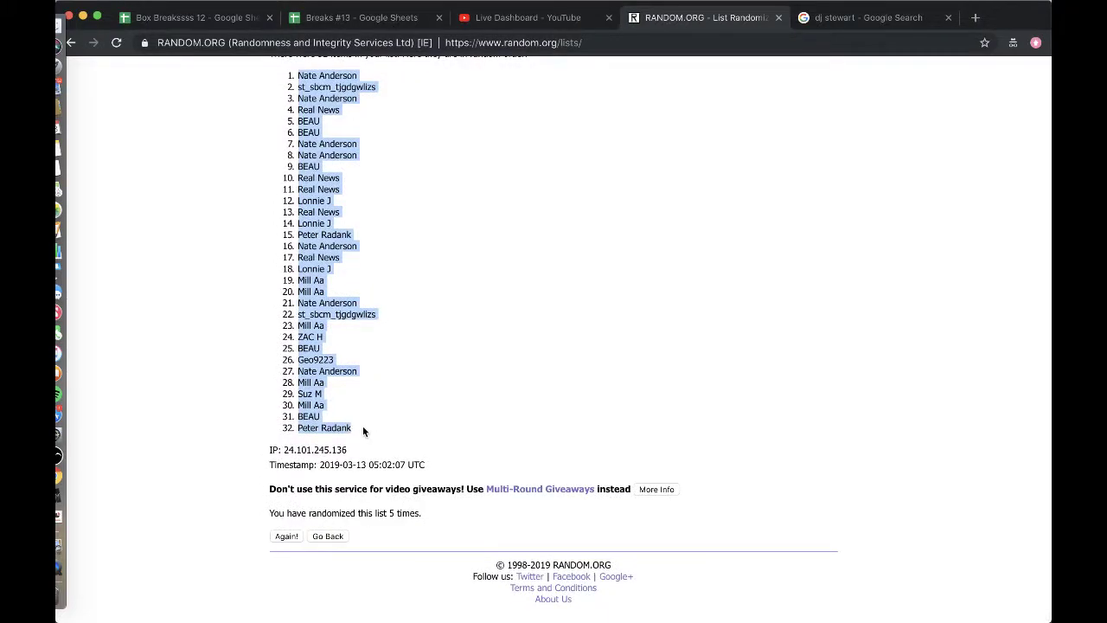
click(359, 17)
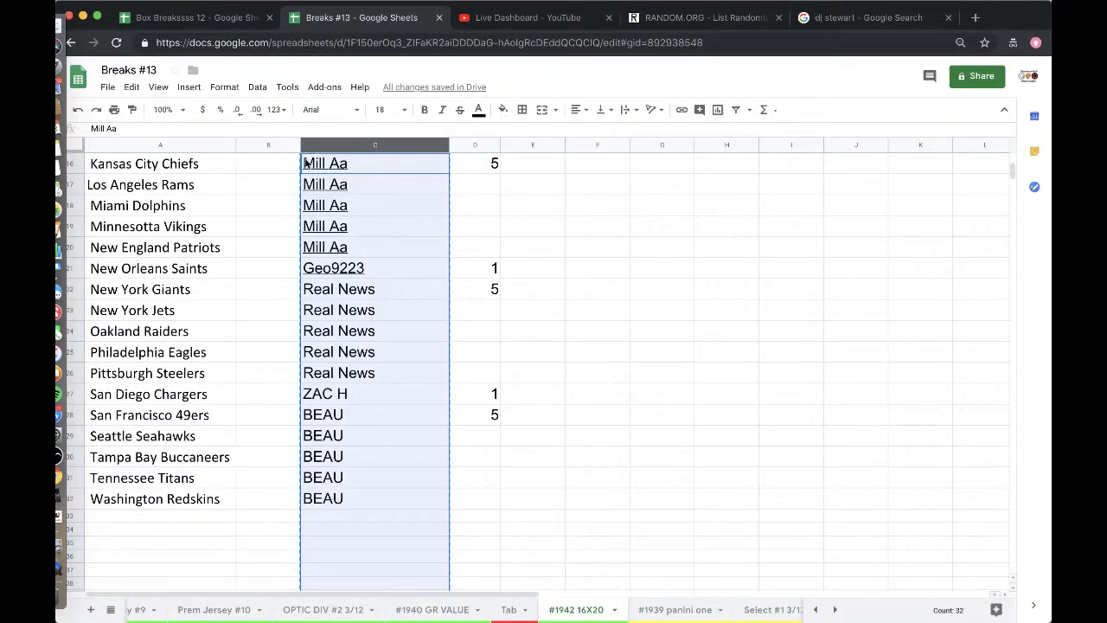
click(258, 145)
key(super+v)
- Set the font size of the names in column B to 18 and fit the column's width to its contents
click(385, 109)
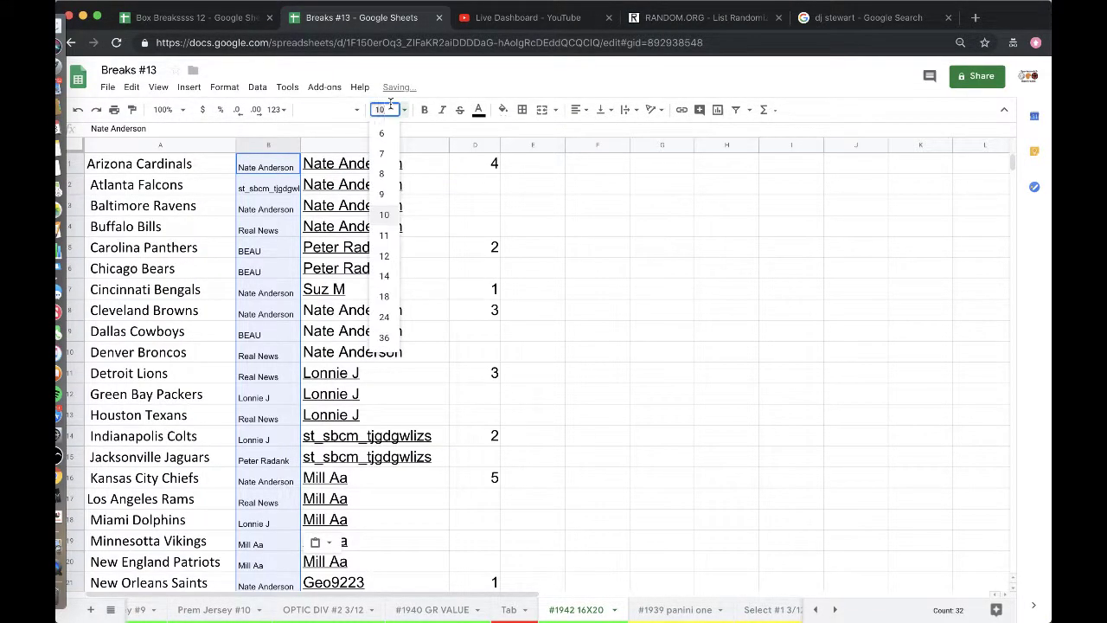
click(385, 297)
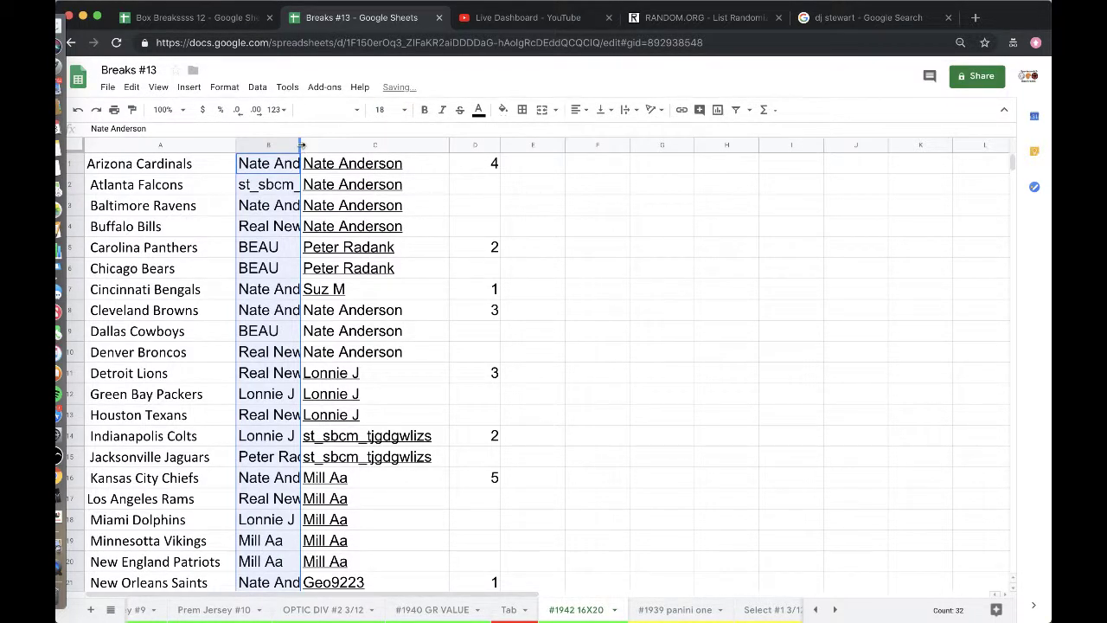
double_click(300, 145)
click(282, 205)
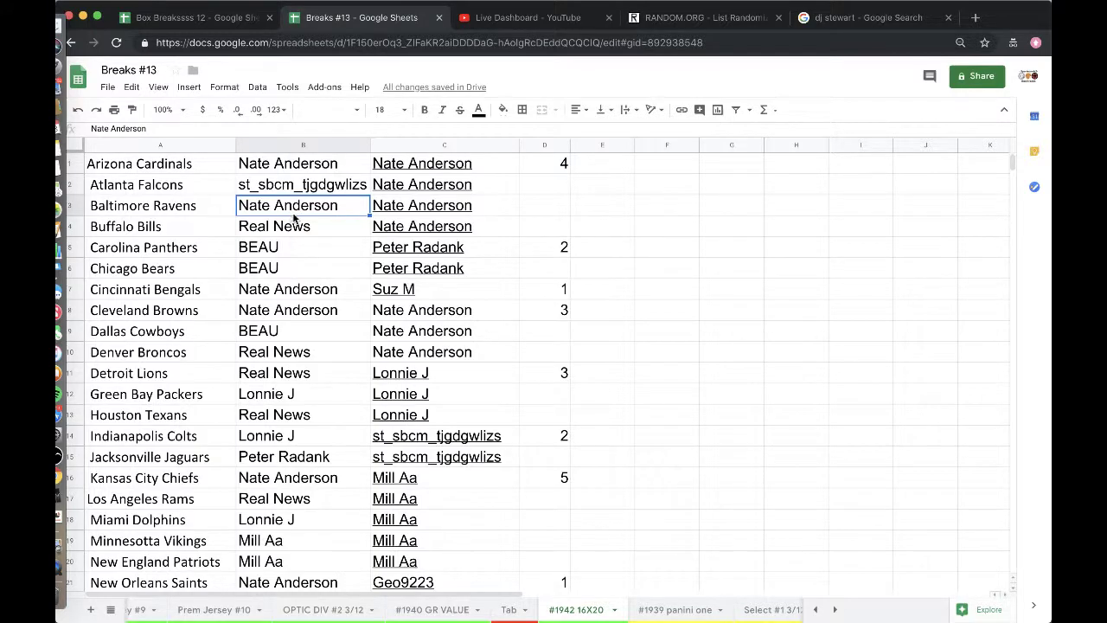
- Examine which randomized participant in column B is matched with each of the 32 teams
scroll(314, 192, down, 3)
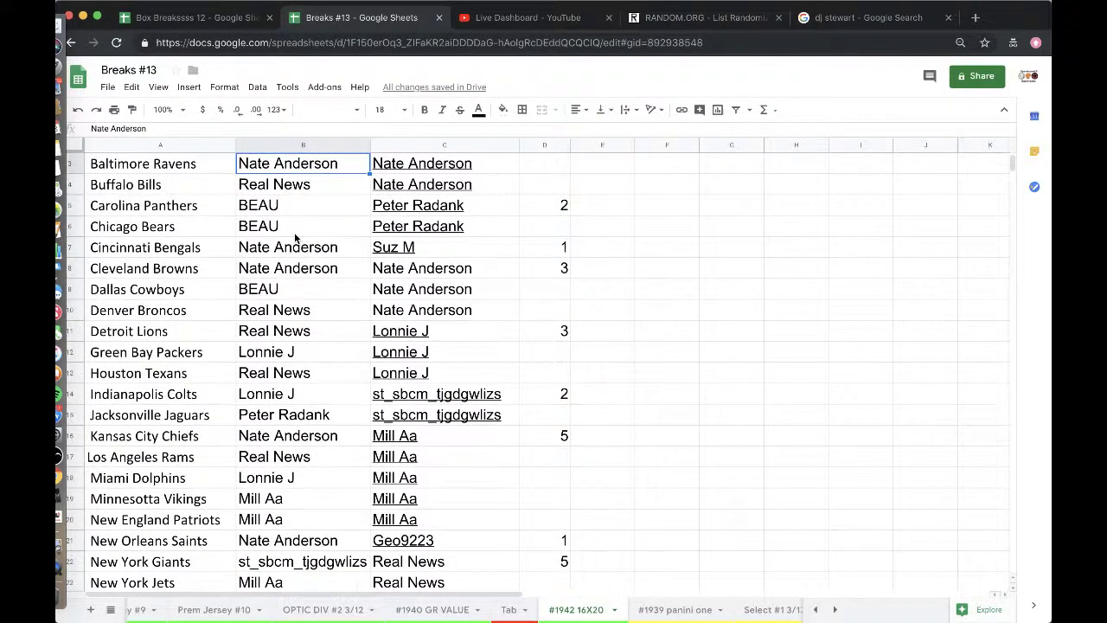
scroll(297, 236, down, 2)
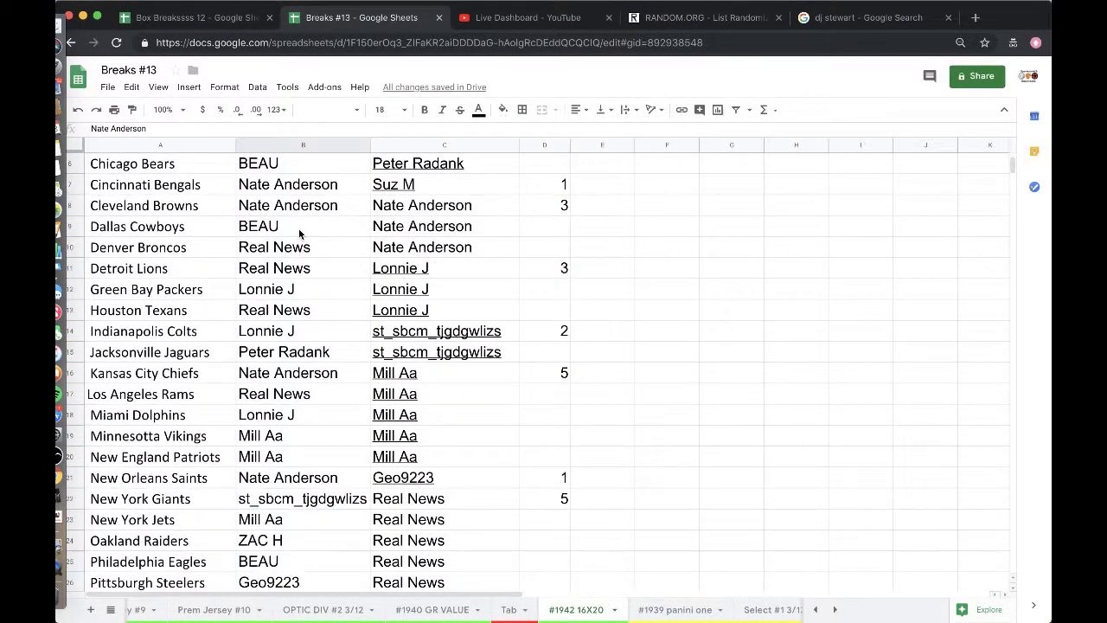
scroll(300, 234, down, 4)
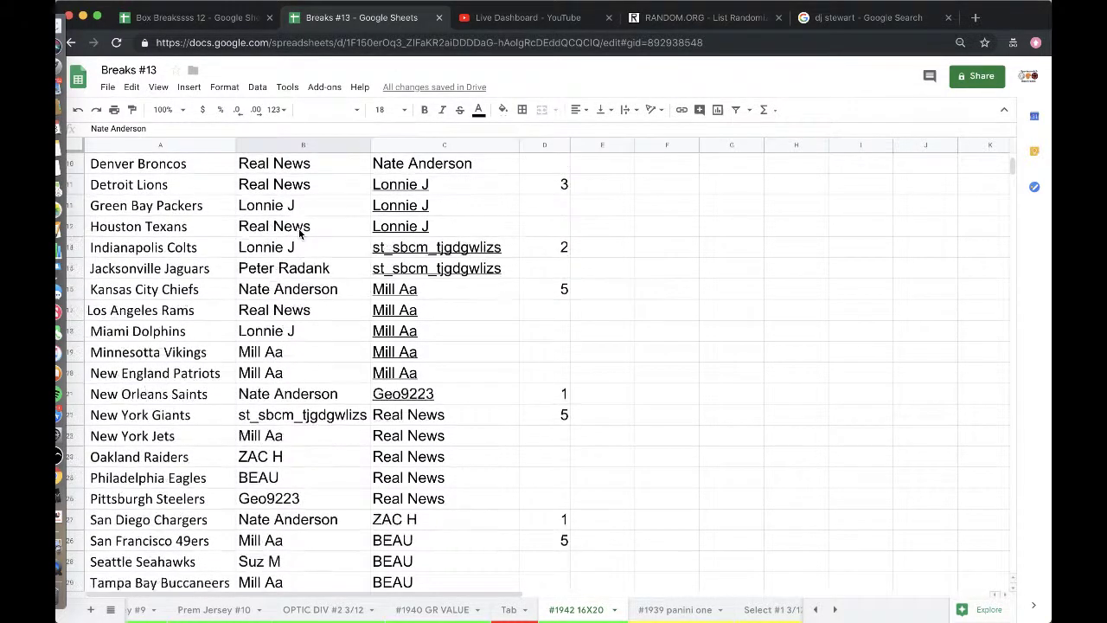
scroll(305, 223, down, 3)
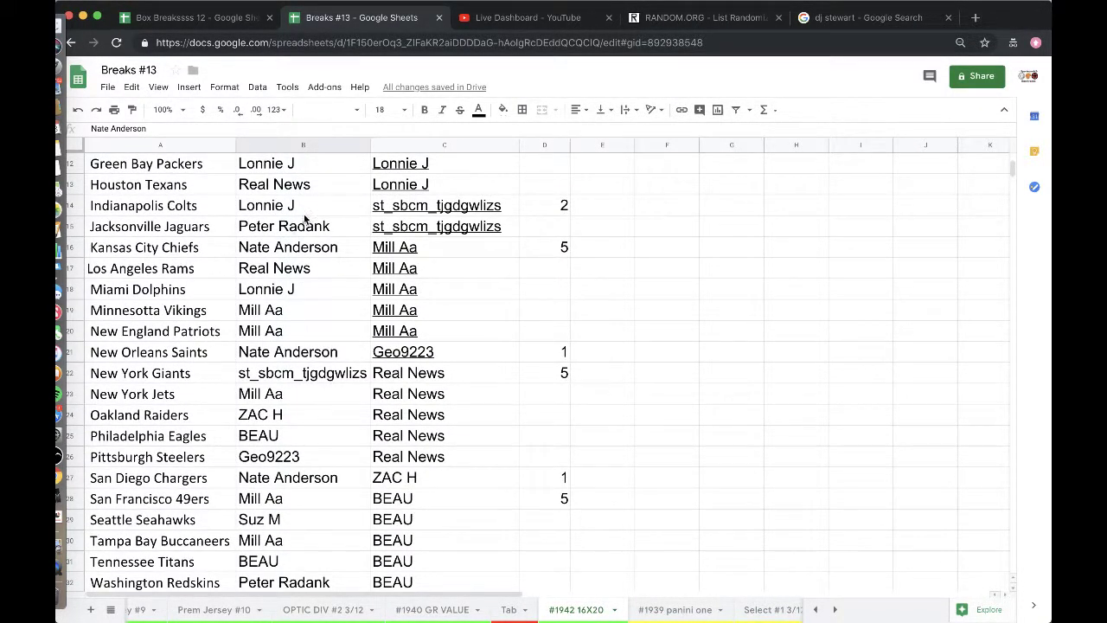
scroll(317, 207, down, 1)
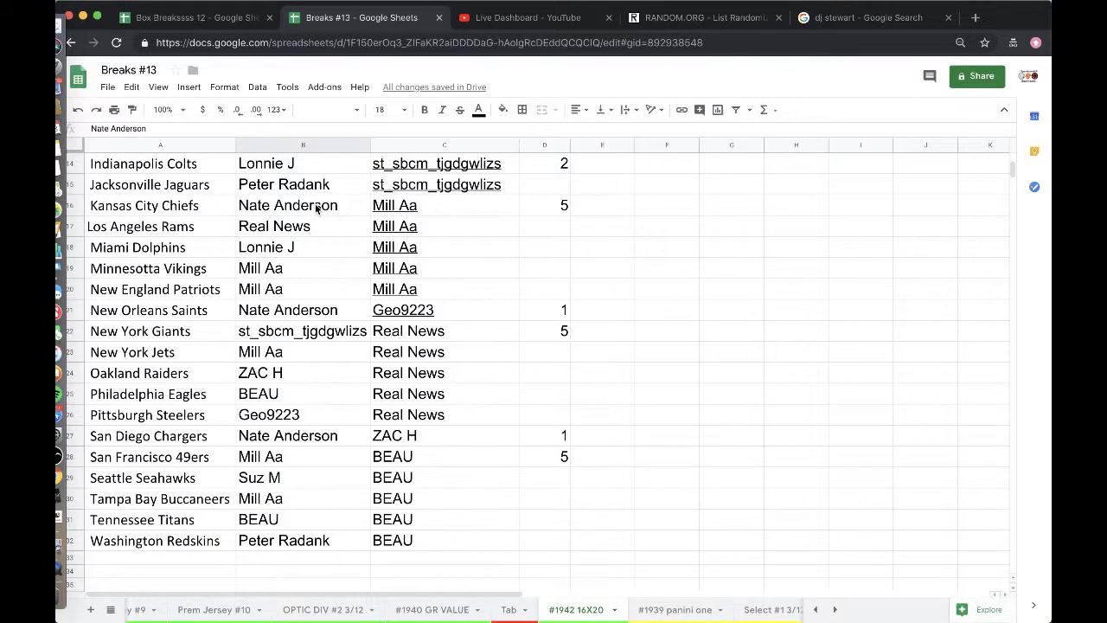
scroll(312, 223, down, 1)
scroll(309, 235, down, 1)
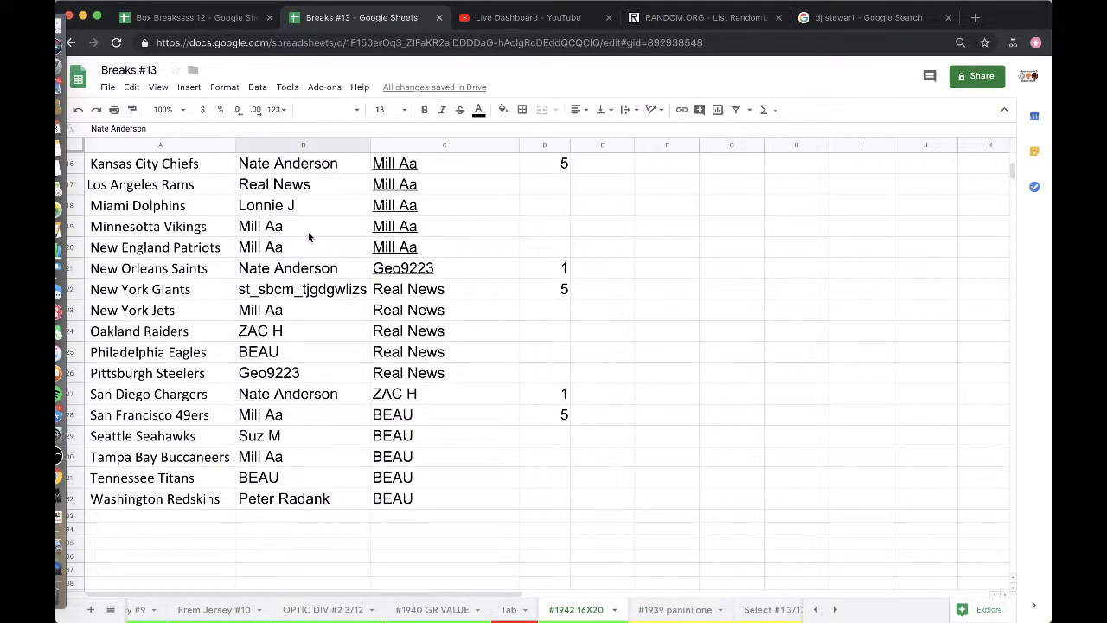
scroll(305, 203, down, 1)
scroll(304, 200, down, 1)
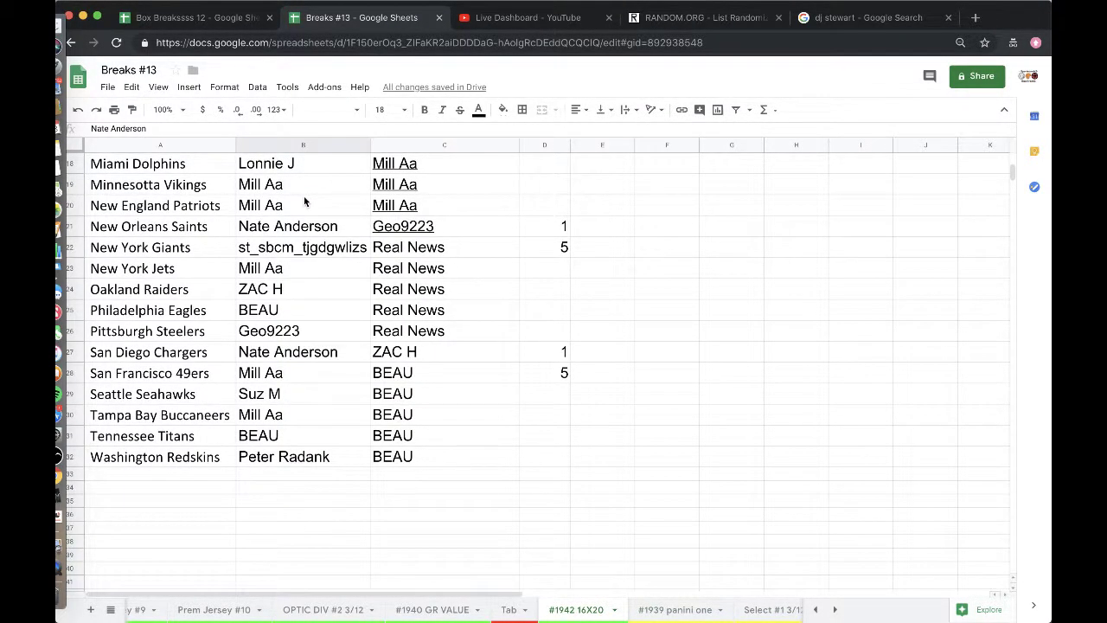
scroll(302, 207, down, 3)
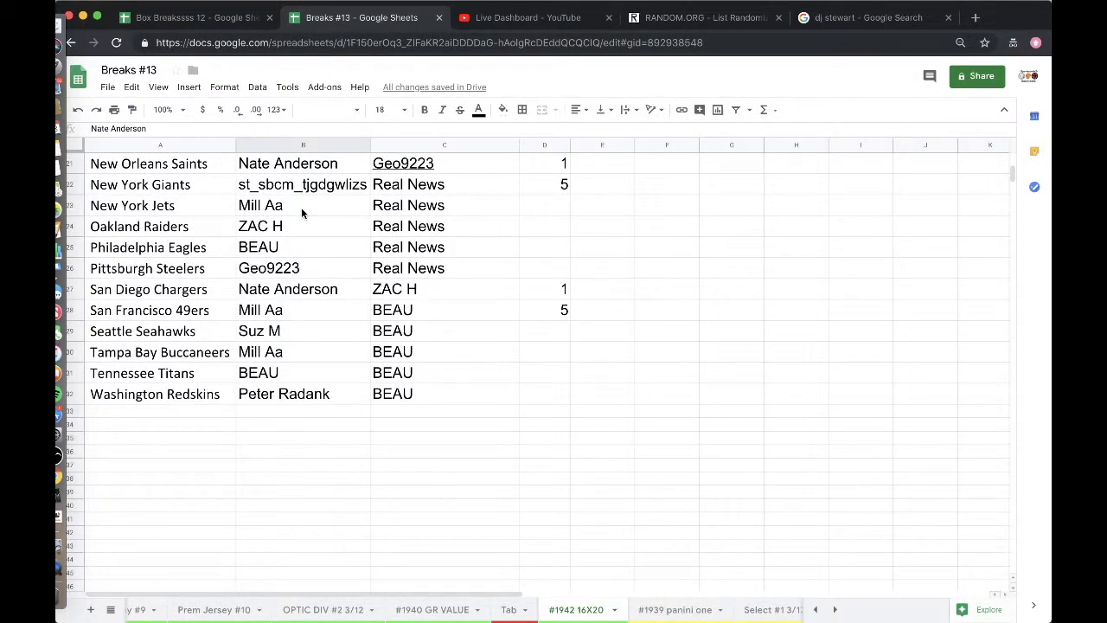
scroll(302, 210, down, 1)
scroll(301, 211, down, 1)
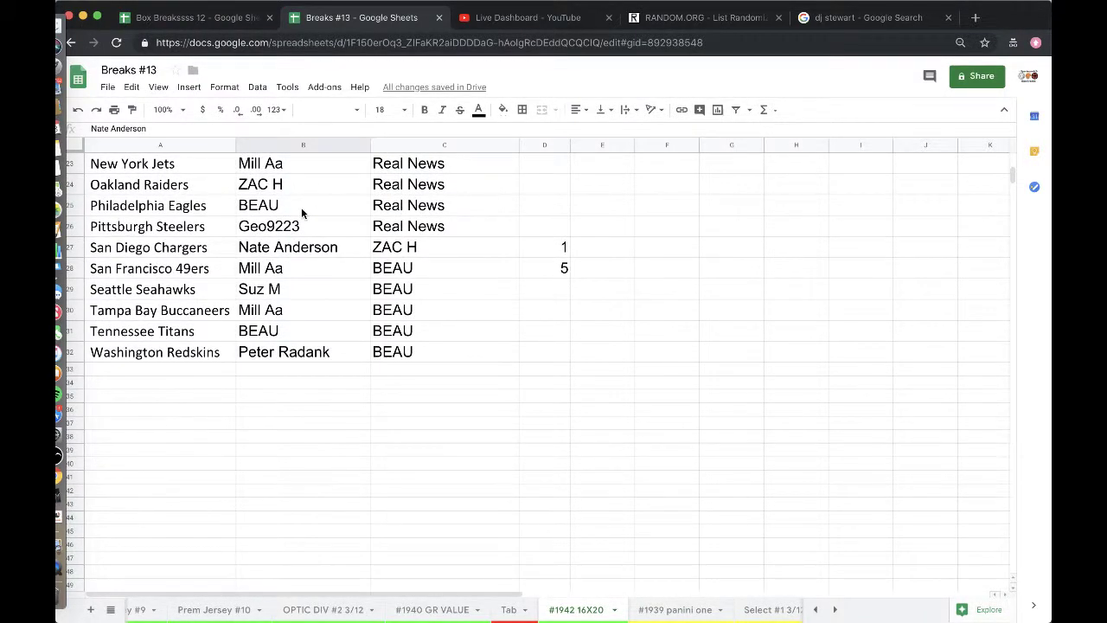
scroll(302, 213, down, 2)
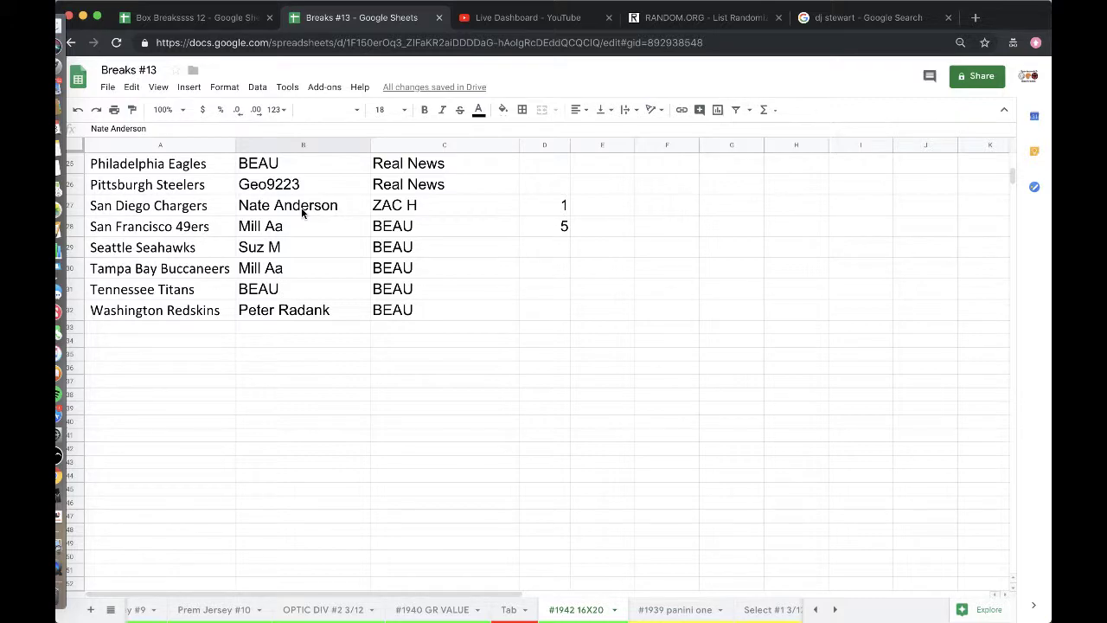
scroll(302, 212, down, 1)
scroll(297, 230, down, 1)
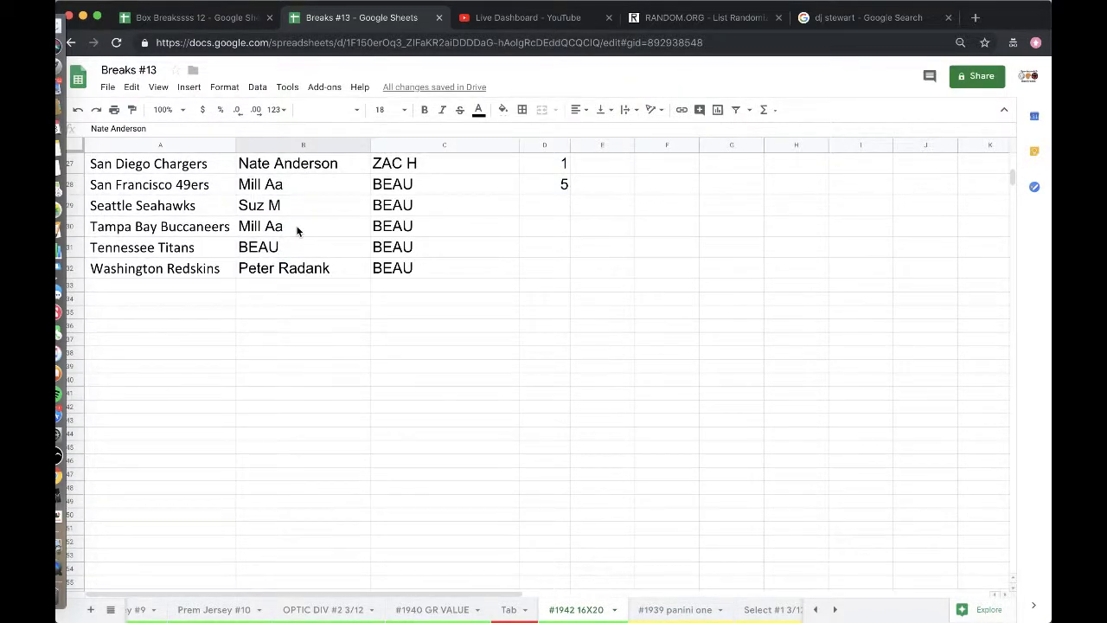
scroll(294, 277, up, 5)
scroll(287, 351, up, 2)
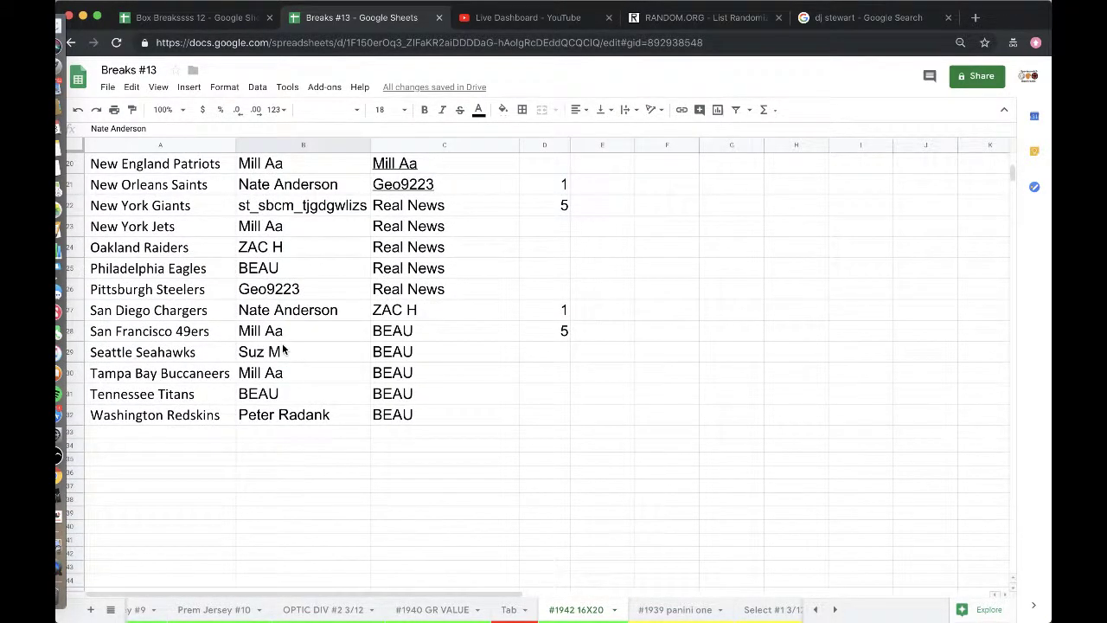
scroll(282, 349, up, 8)
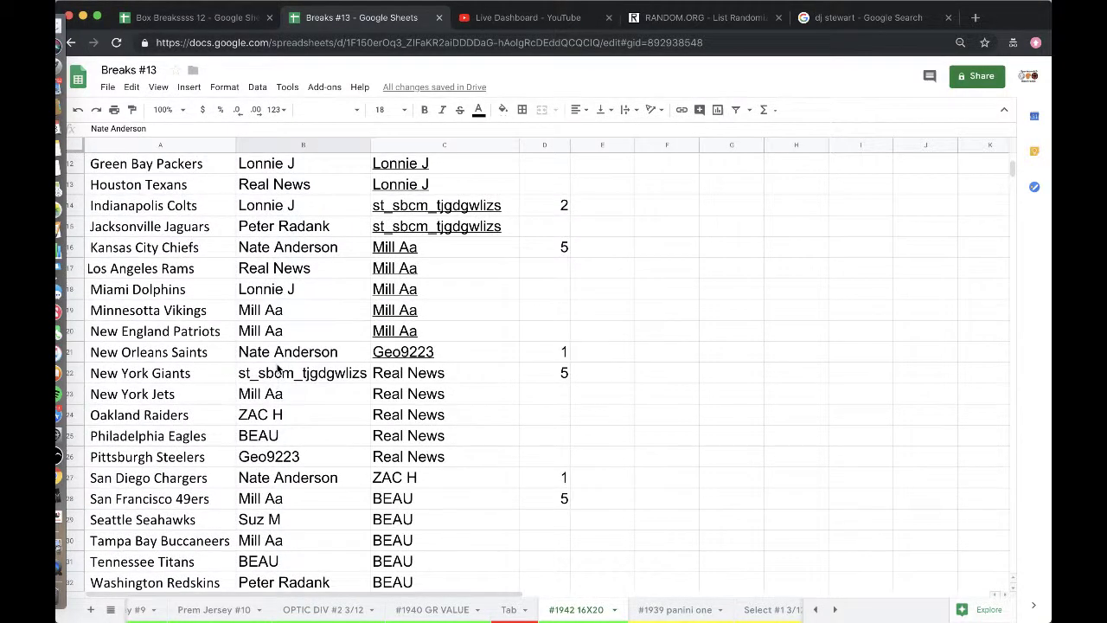
scroll(277, 369, up, 6)
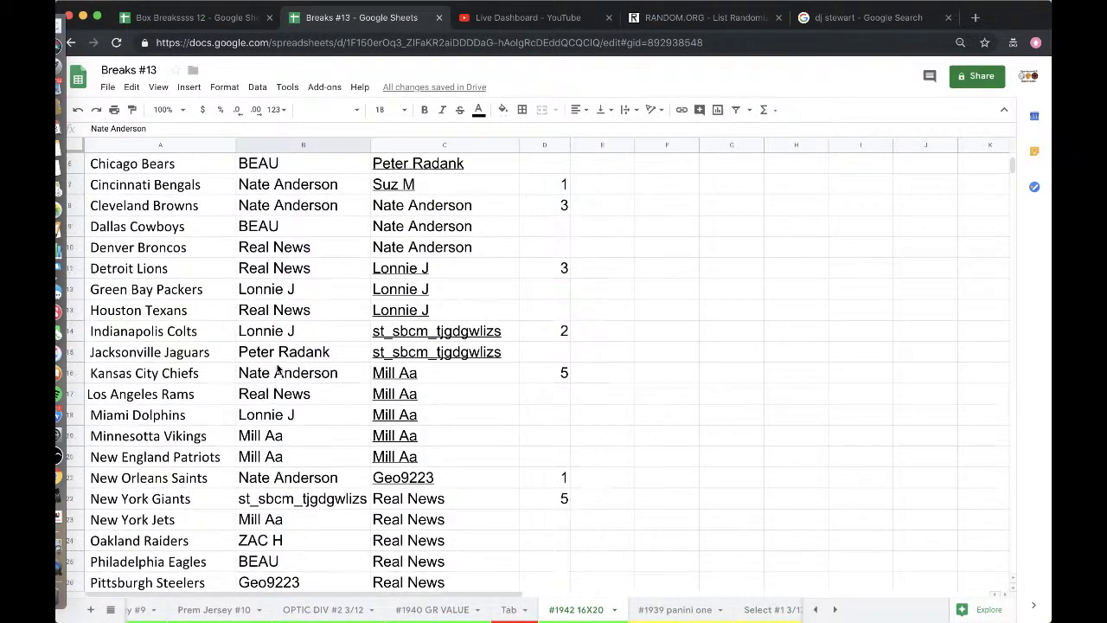
scroll(277, 370, up, 5)
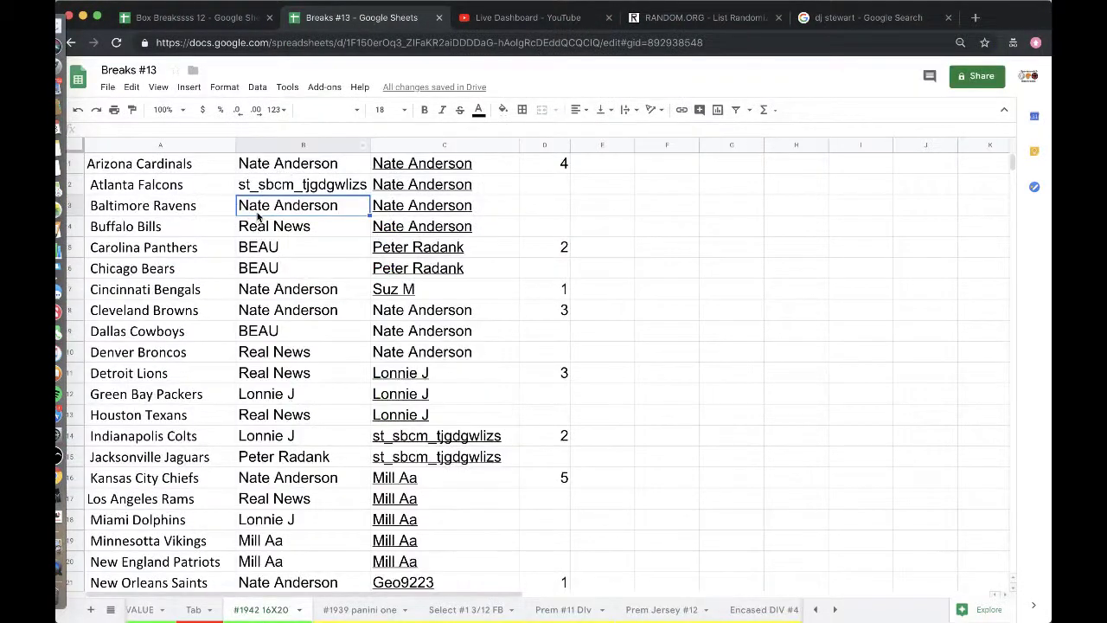
- Fill the Cincinnati Bengals' participant cell in column B with orange
click(285, 291)
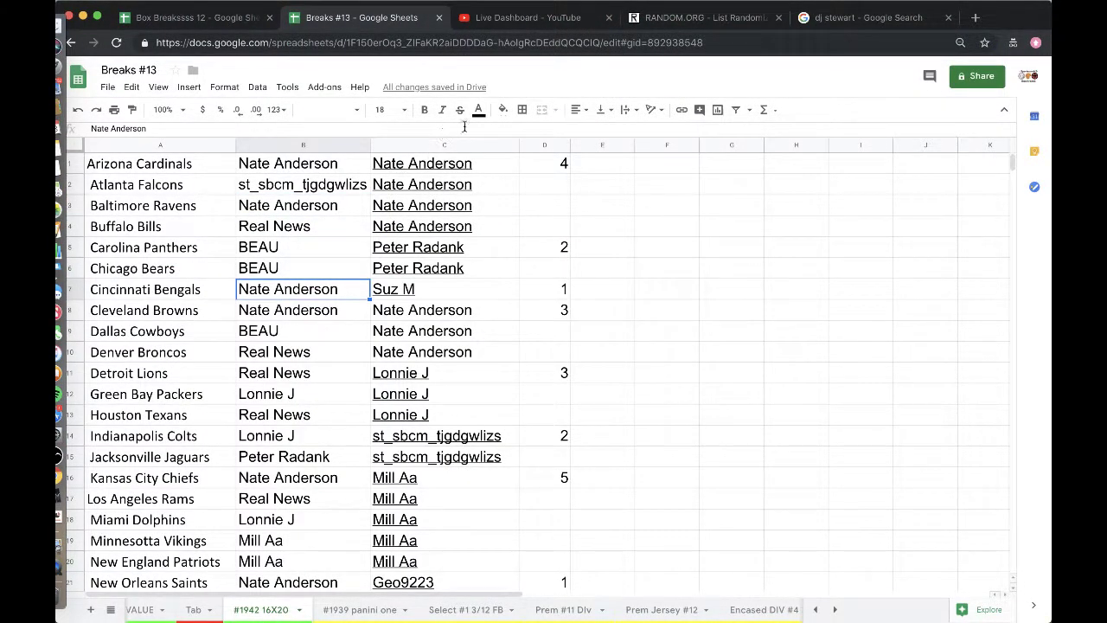
click(503, 109)
click(533, 168)
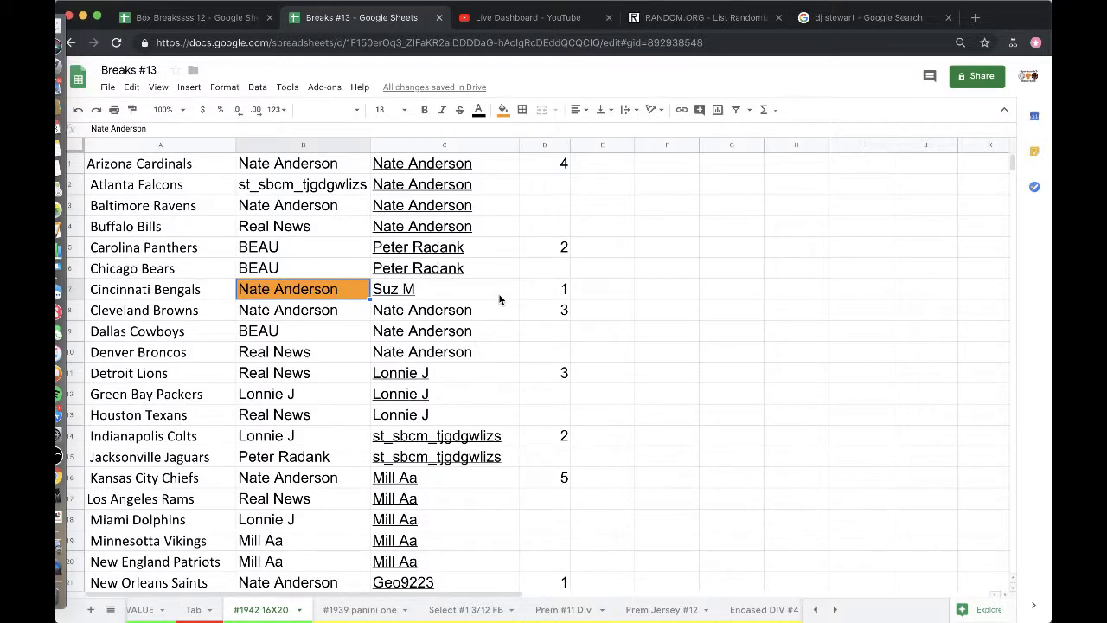
- Copy the participant list in column C of the #1942 16X20 sheet and randomize it in RANDOM.ORG's List Randomizer
scroll(440, 311, down, 6)
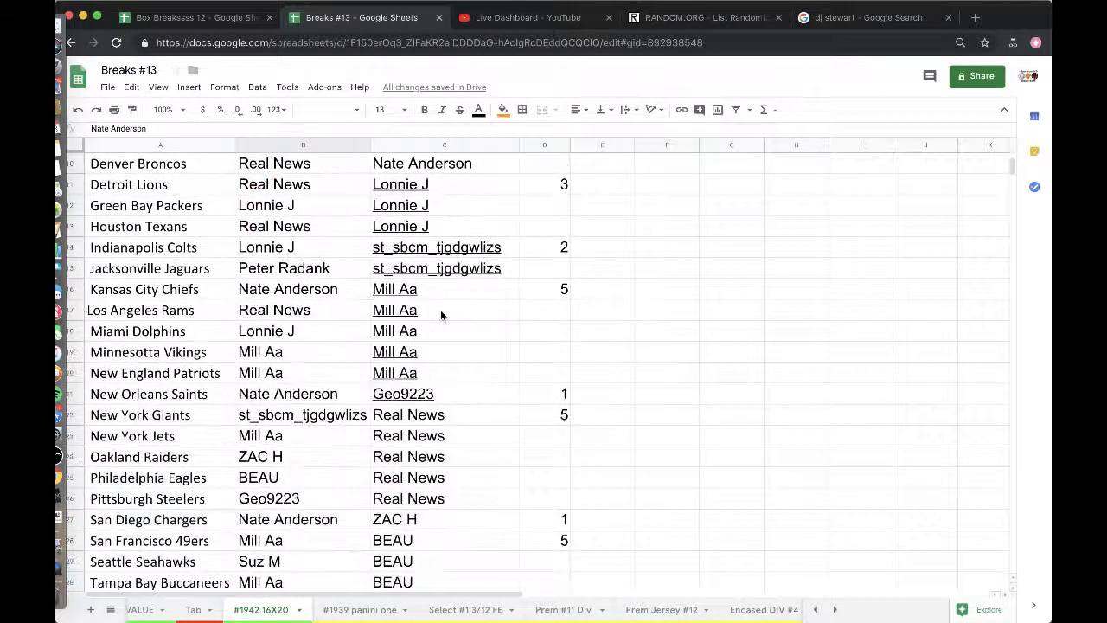
scroll(440, 309, up, 6)
click(411, 145)
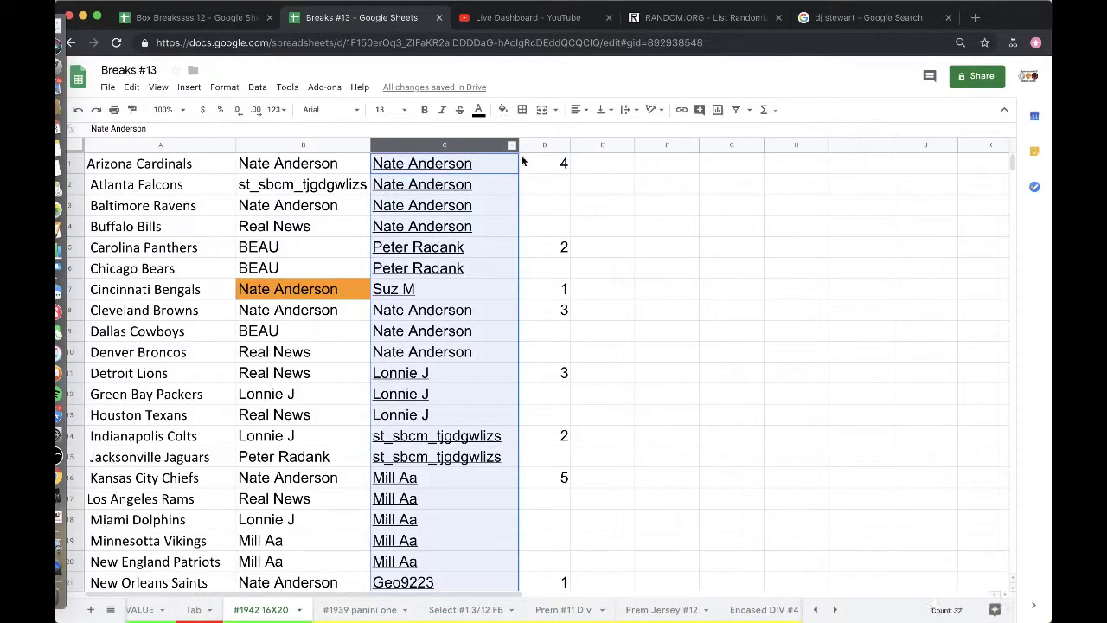
click(701, 17)
click(643, 41)
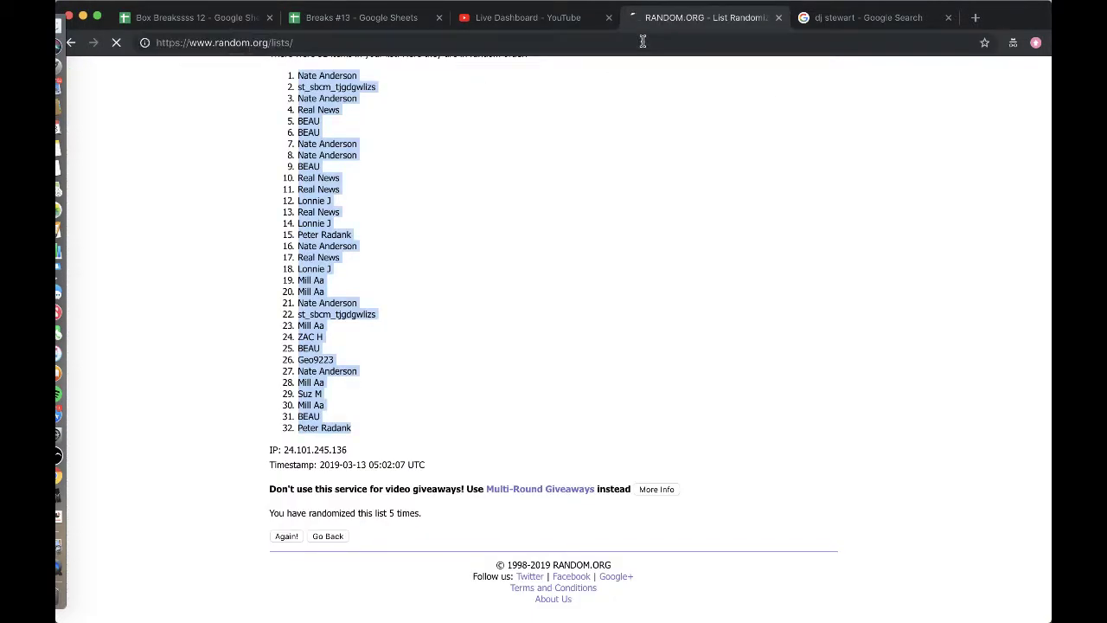
click(296, 506)
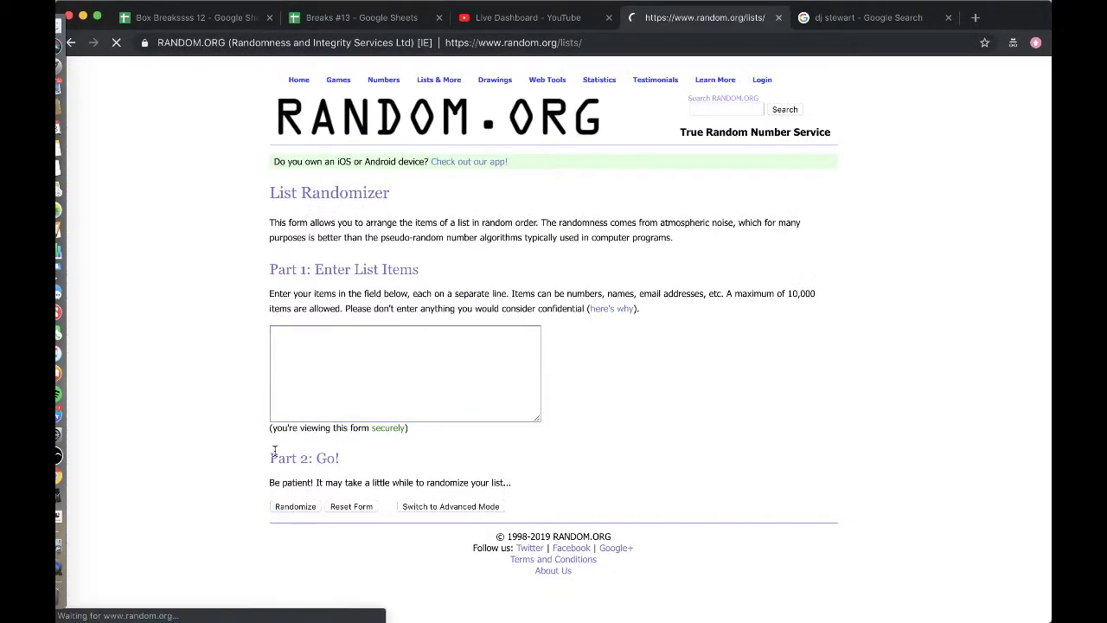
- Randomize the same participant list four more times, for five randomizations in all
click(285, 535)
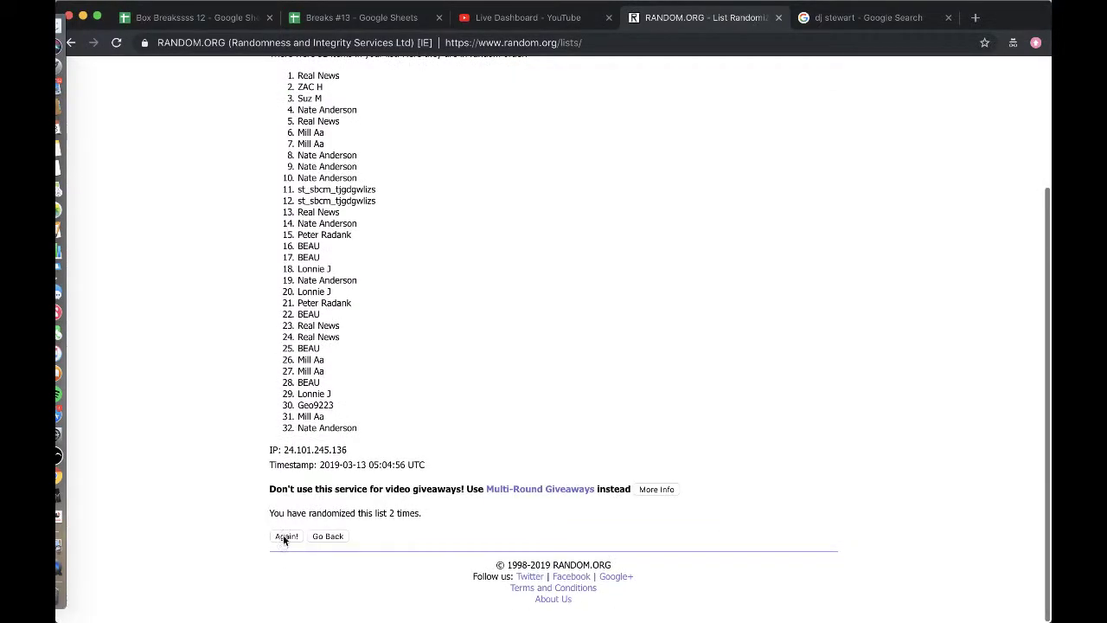
click(286, 537)
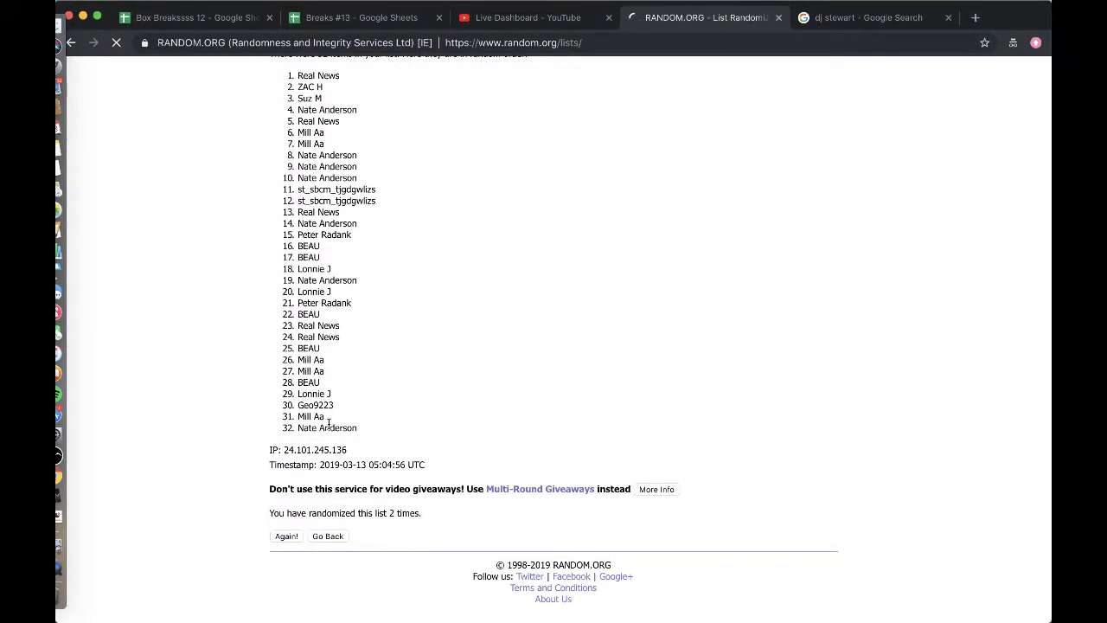
click(285, 537)
click(286, 537)
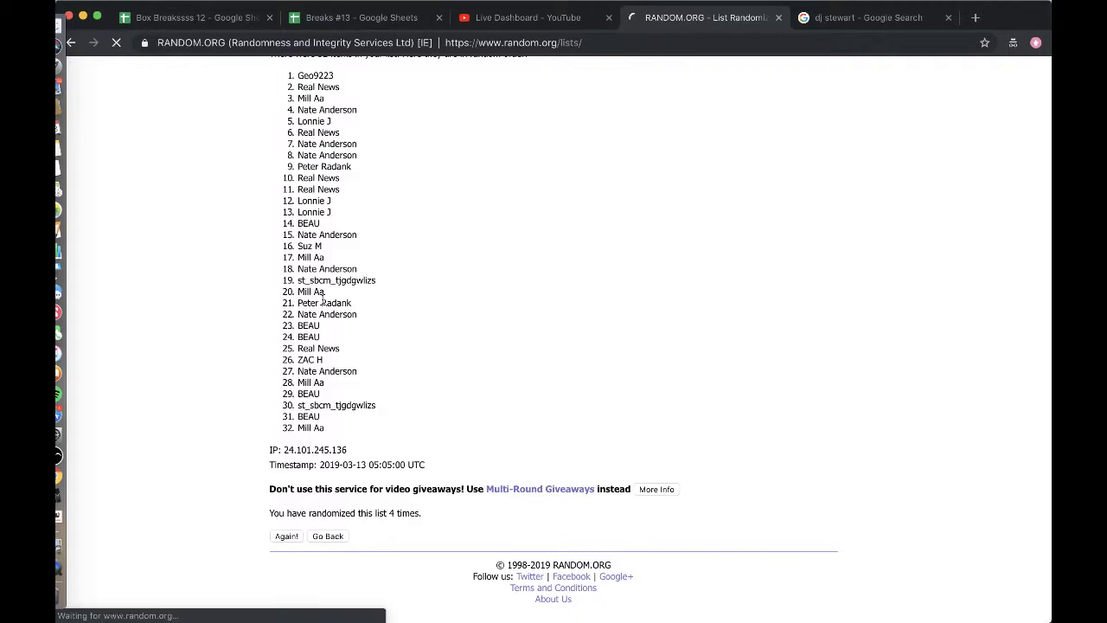
- Copy the first randomized name into column C beside Washington Redskins in the Box Breakssss 12 spreadsheet's BB FB #75 sheet, keeping the cell's formatting
double_click(312, 247)
key(super+c)
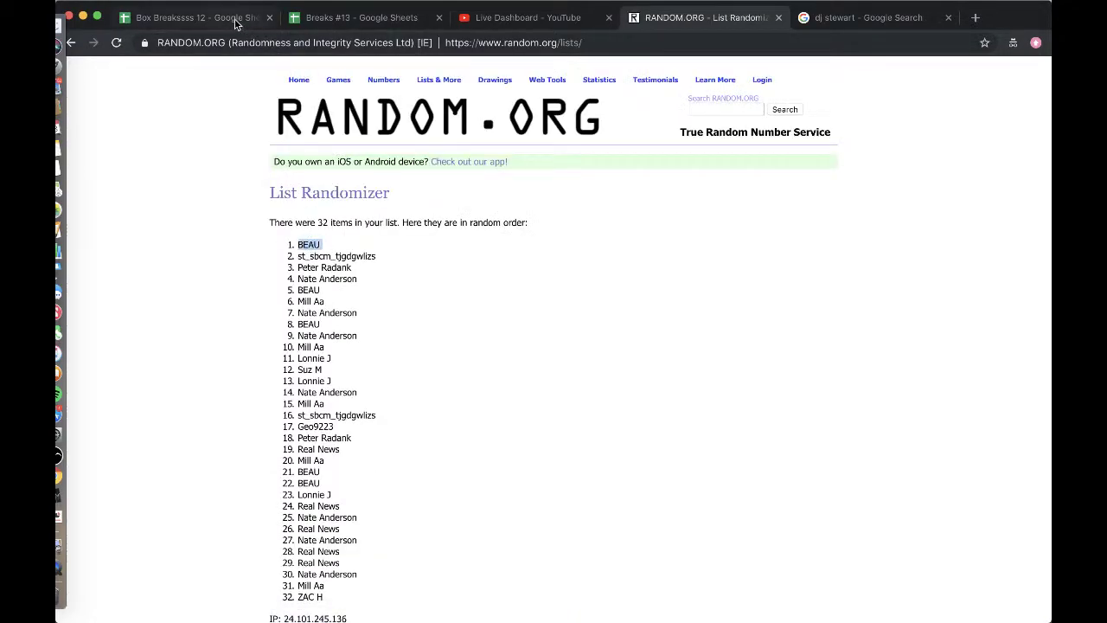
click(195, 17)
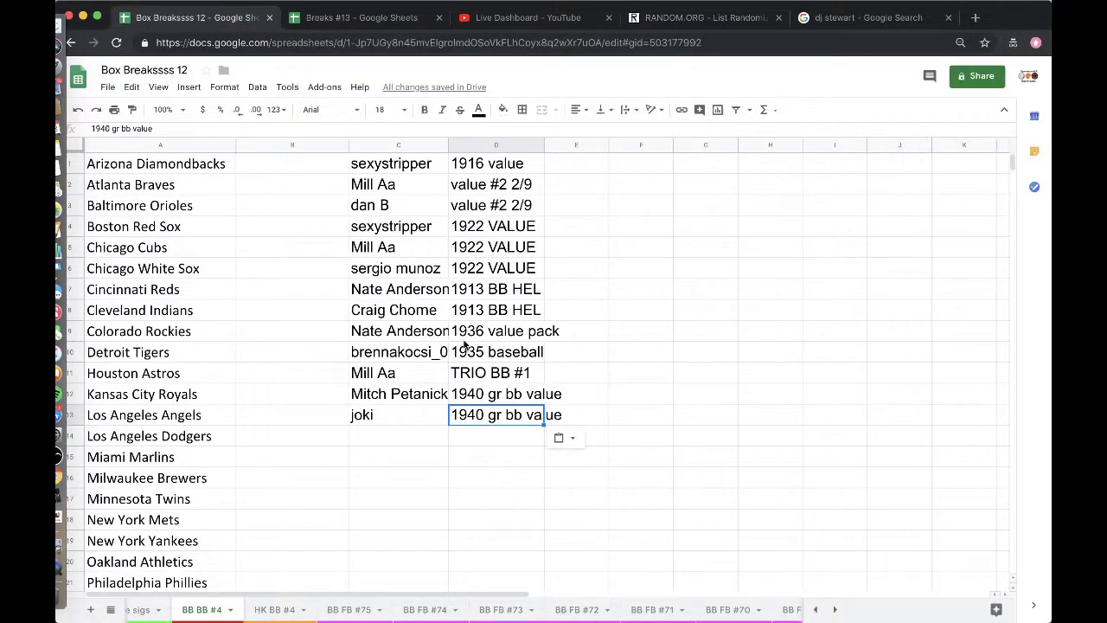
click(349, 610)
scroll(373, 547, down, 3)
click(375, 450)
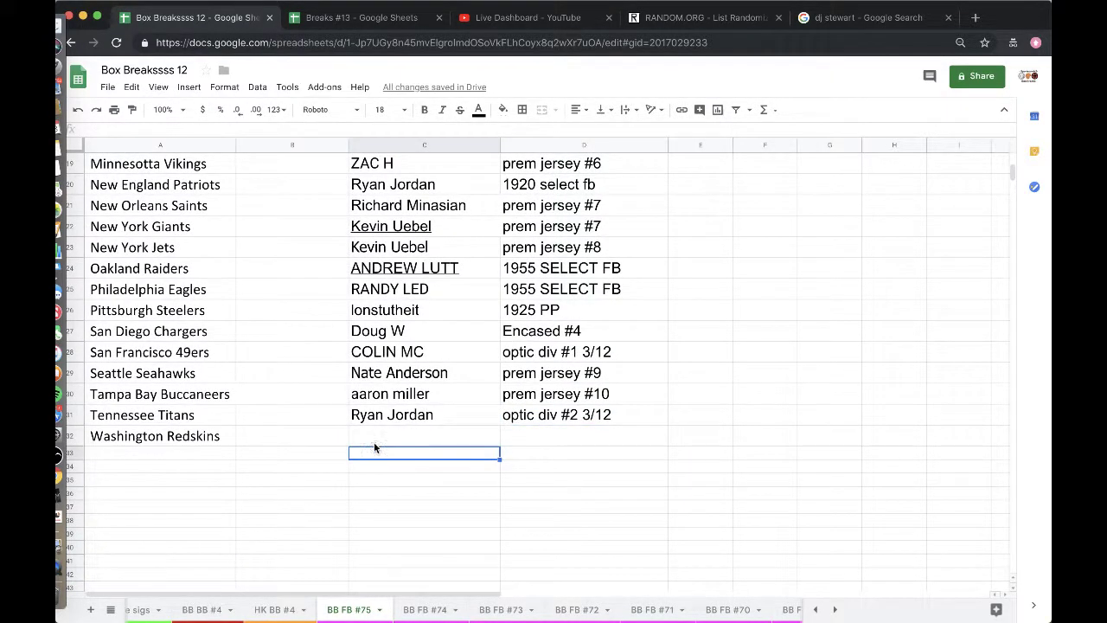
click(371, 434)
key(super+v)
click(516, 472)
click(531, 504)
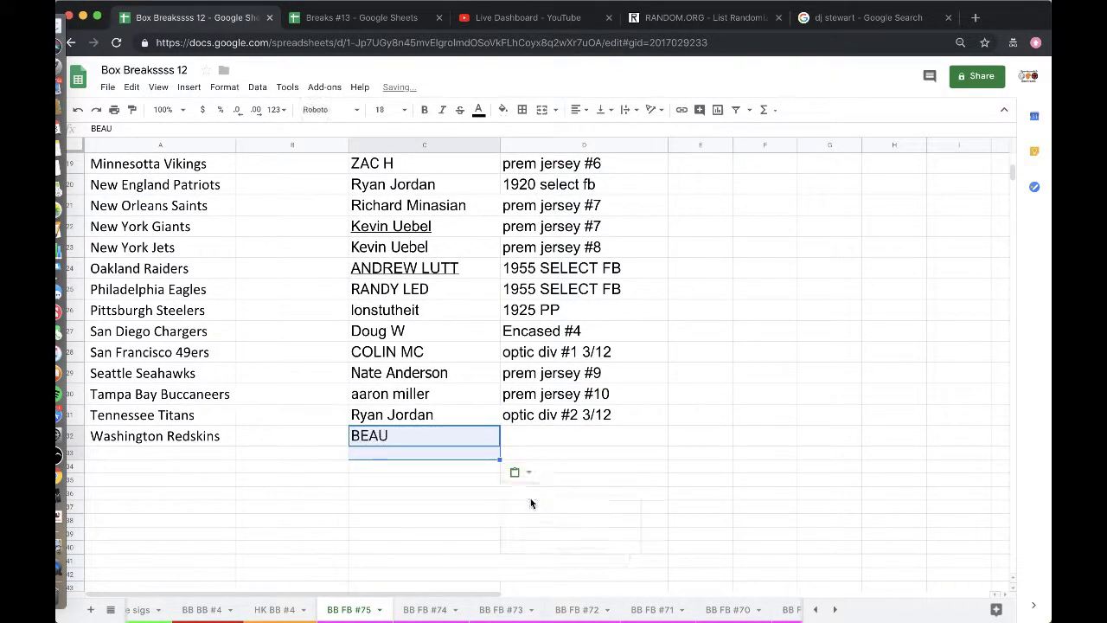
- Check the break's name in the Breaks #13 spreadsheet and enter "1942 16x20" in column D of the Washington Redskins row in BB FB #75
click(547, 439)
click(342, 17)
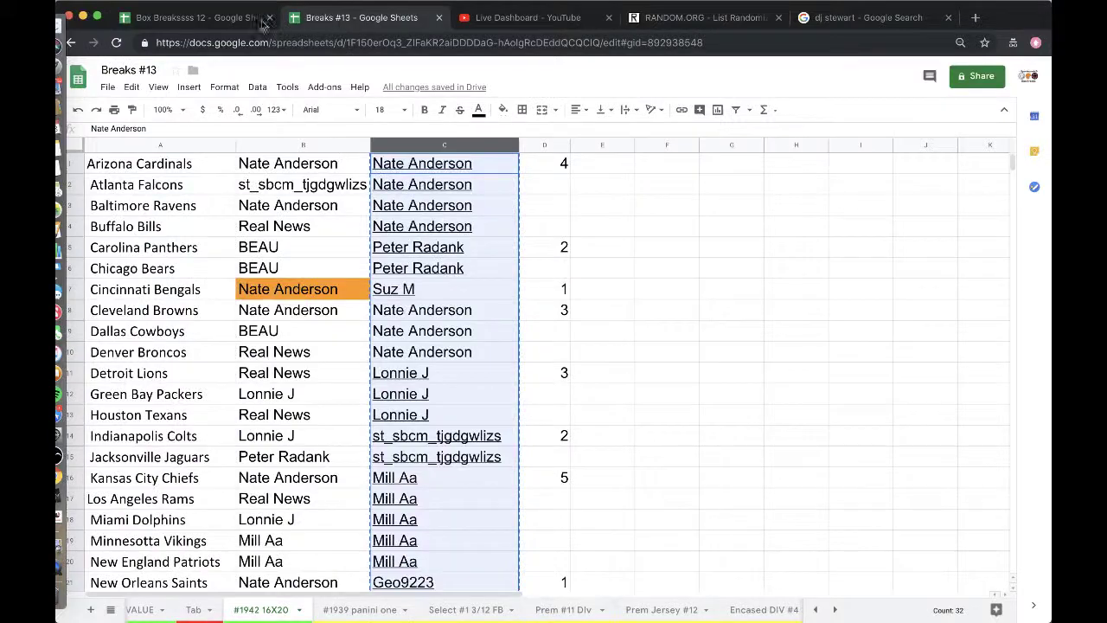
click(182, 17)
text(1942 16x20)
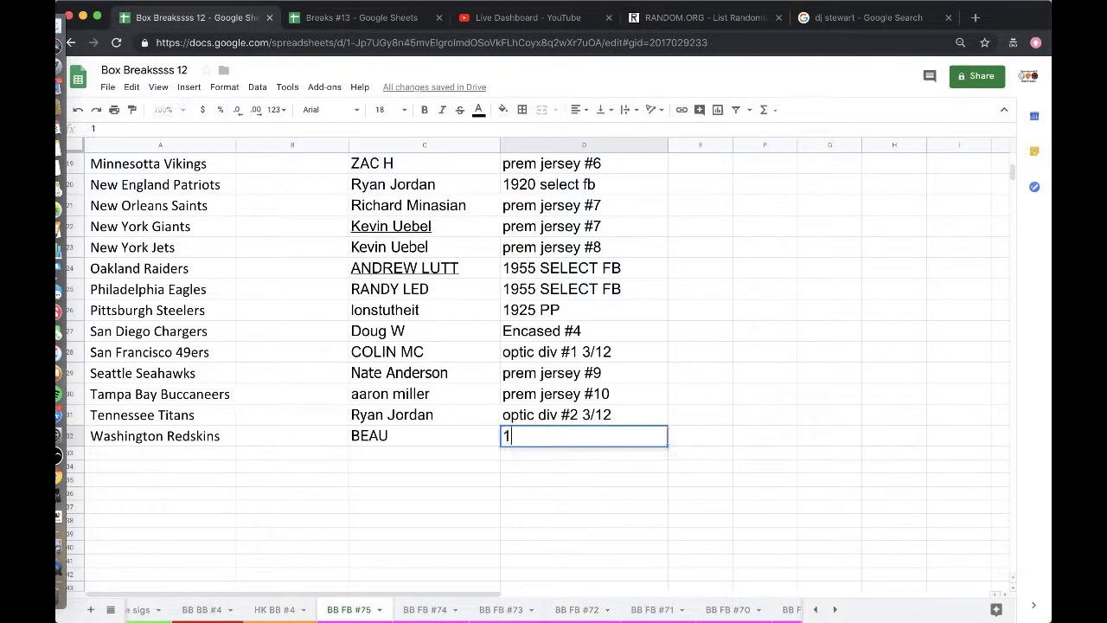